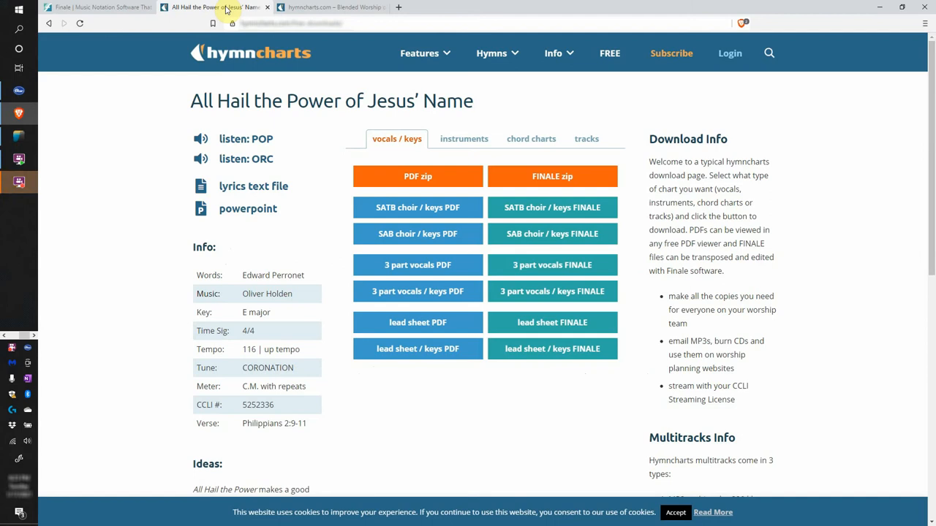
# Highlight the hymn title briefly, then switch to the hymncharts.com home page.
pyautogui.moveTo(191, 98); pyautogui.dragTo(357, 103)
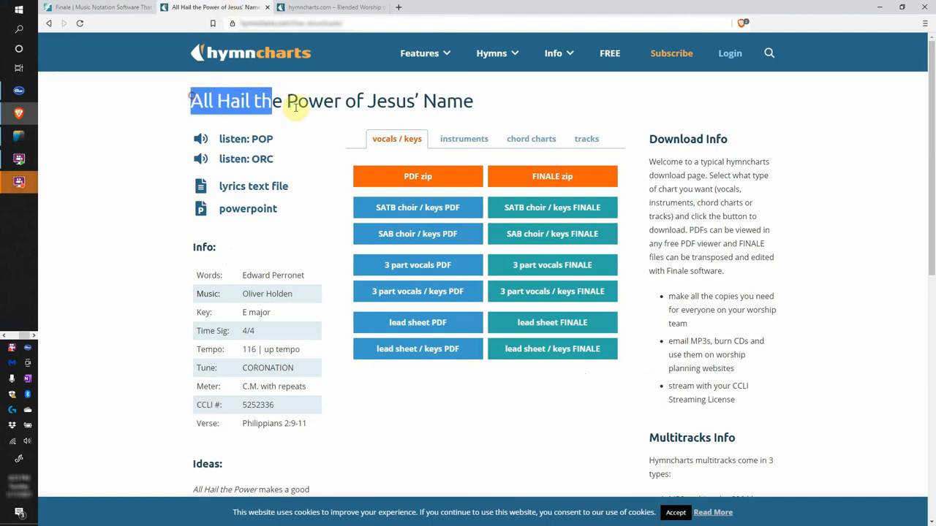
pyautogui.click(366, 103)
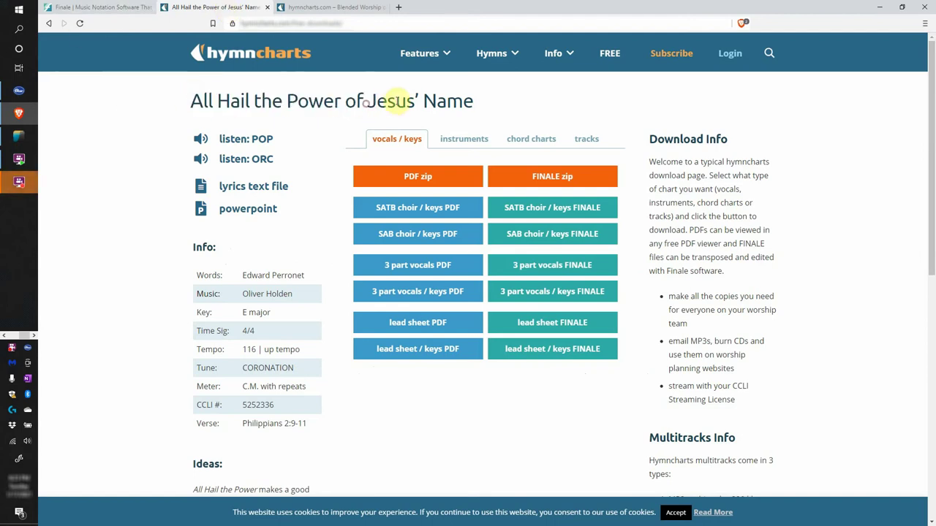
pyautogui.click(332, 7)
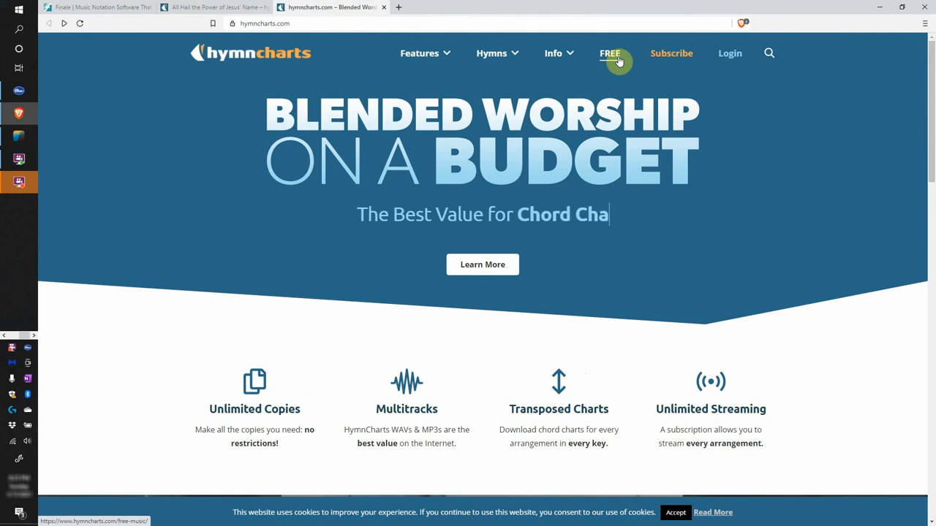
# View the Finale NotePad free download page, then return to the All Hail the Power download page.
pyautogui.click(86, 7)
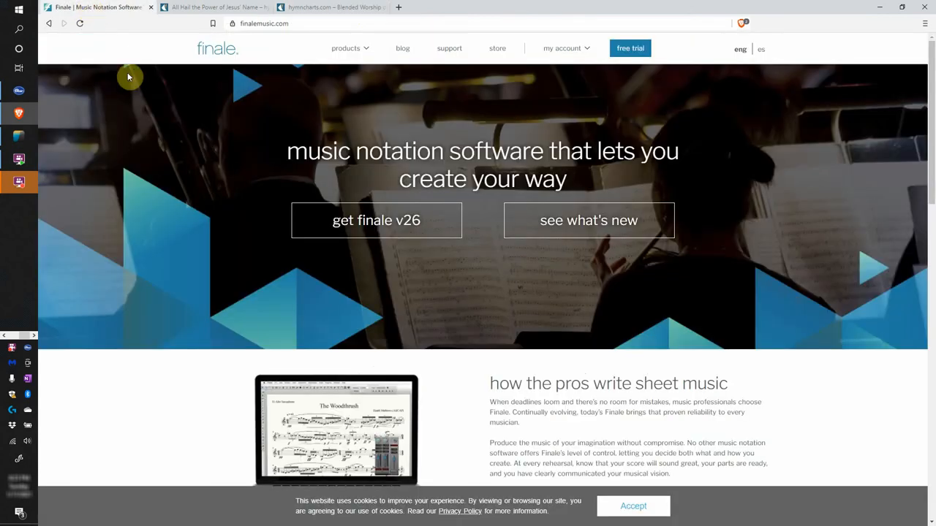
pyautogui.moveTo(350, 49)
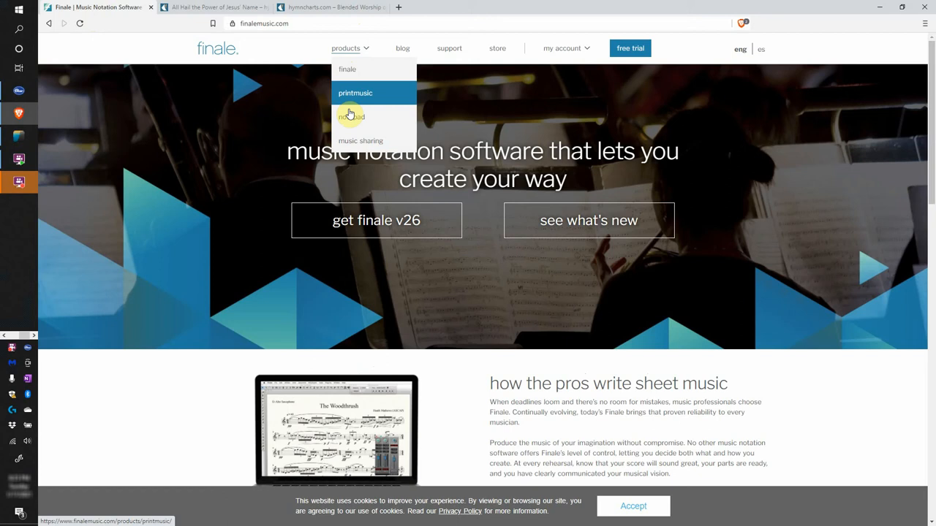
pyautogui.click(352, 117)
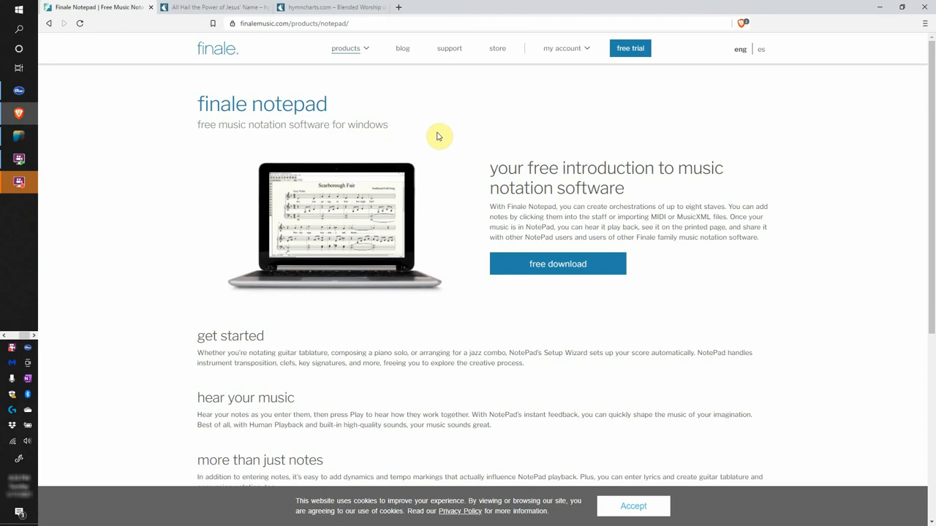
pyautogui.click(210, 7)
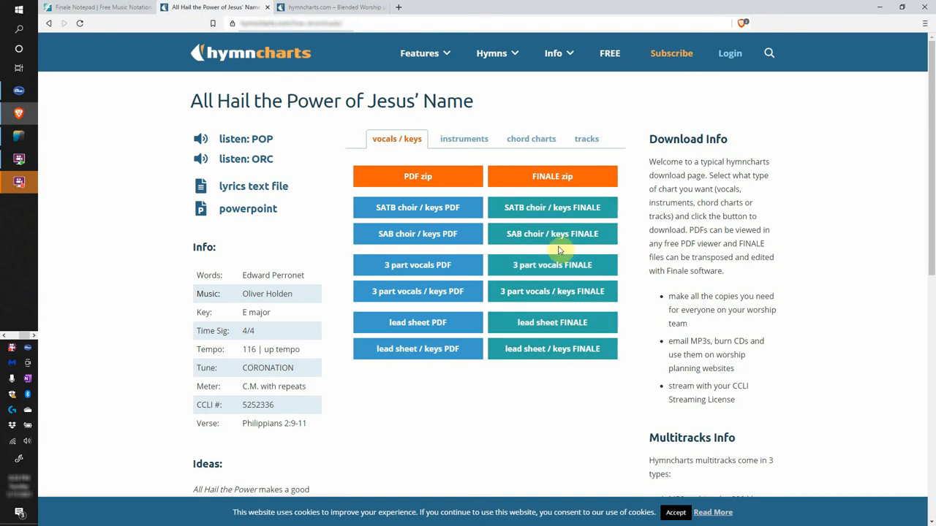
# Download the SATB choir / keys FINALE .mus file and open it in Finale NotePad.
pyautogui.click(543, 213)
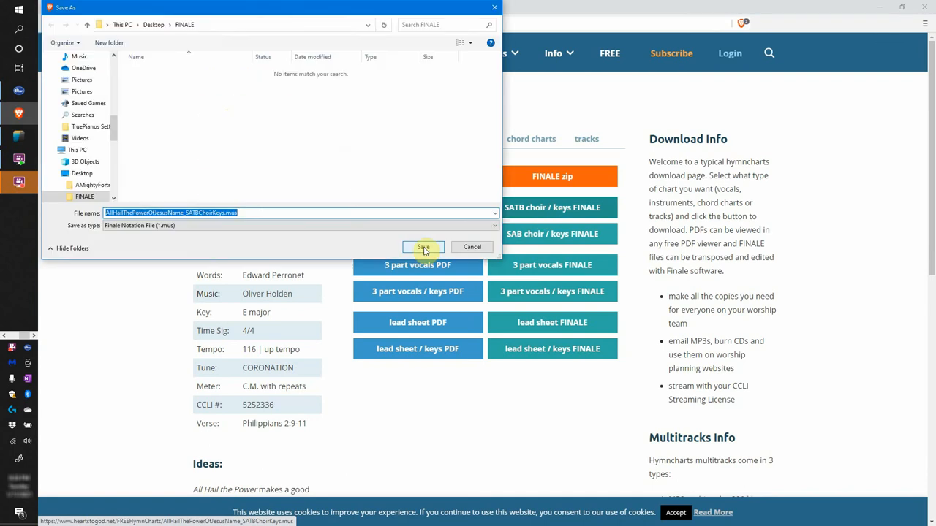
pyautogui.click(424, 247)
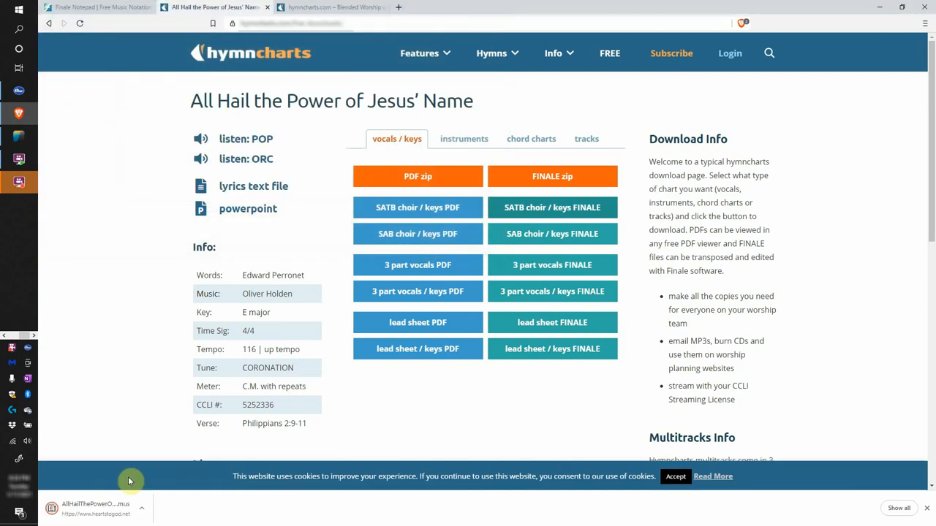
pyautogui.click(103, 504)
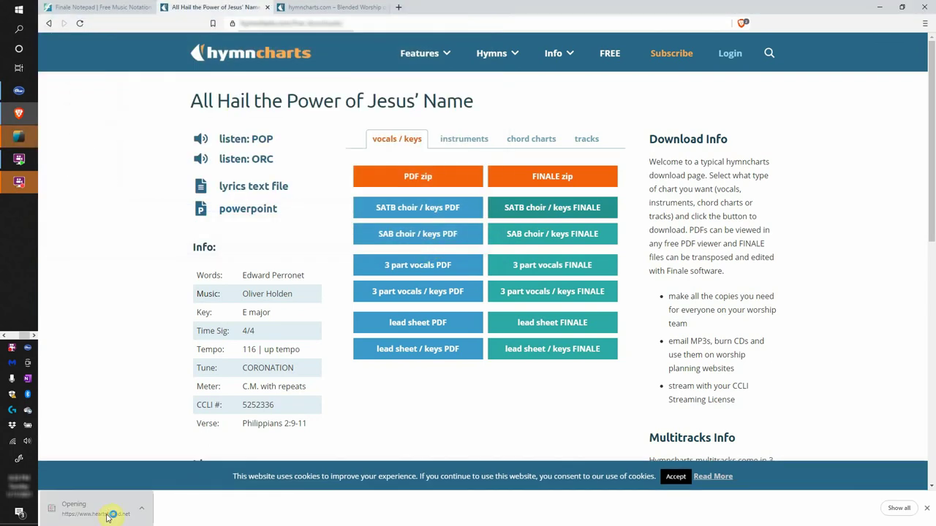
pyautogui.click(24, 135)
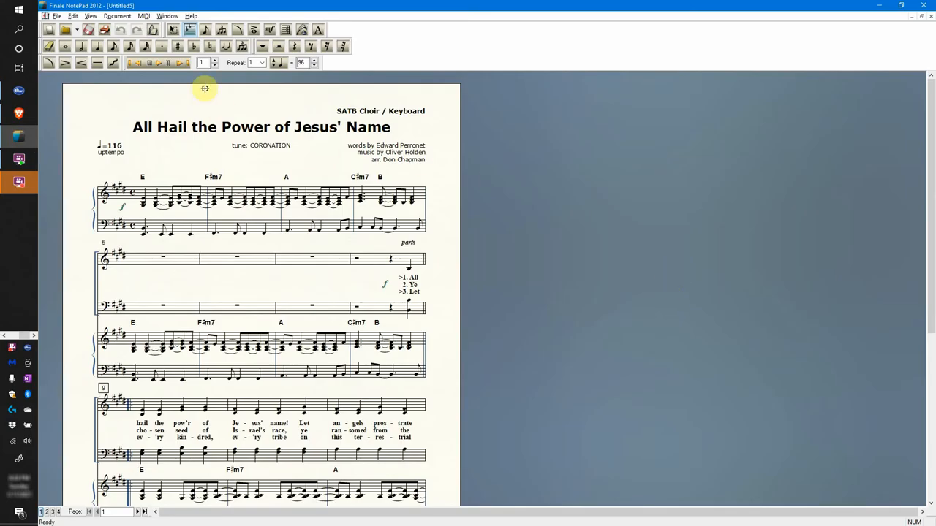
pyautogui.click(191, 31)
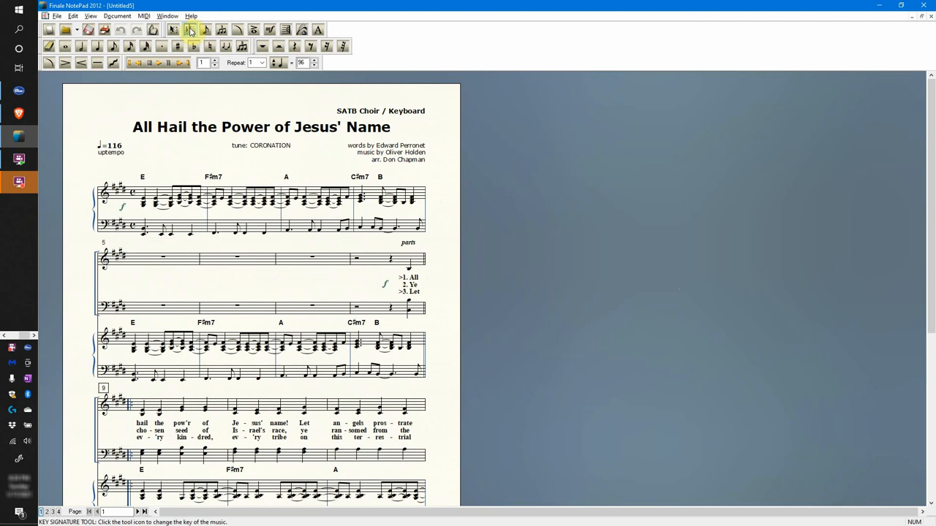
# With the Key Signature Tool, set F Major moving existing notes up, then review later pages.
pyautogui.click(191, 30)
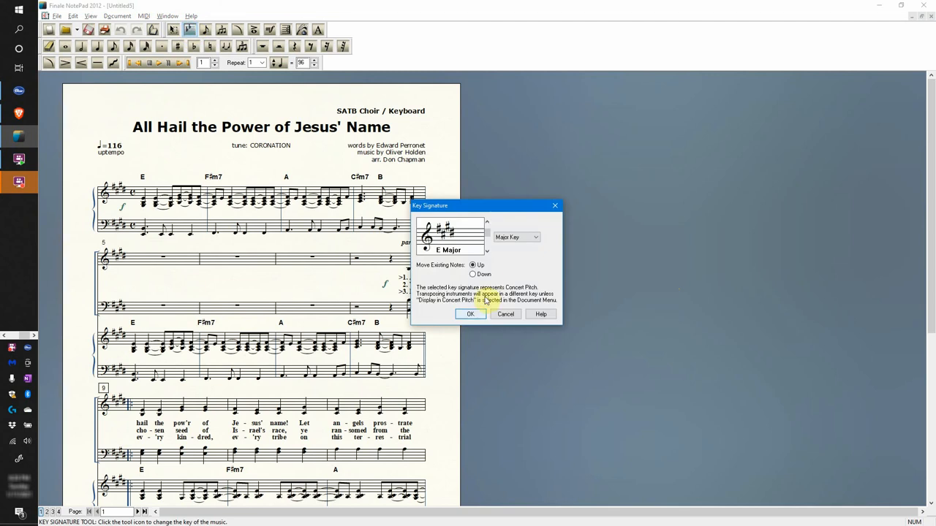
pyautogui.click(487, 251)
pyautogui.click(487, 251)
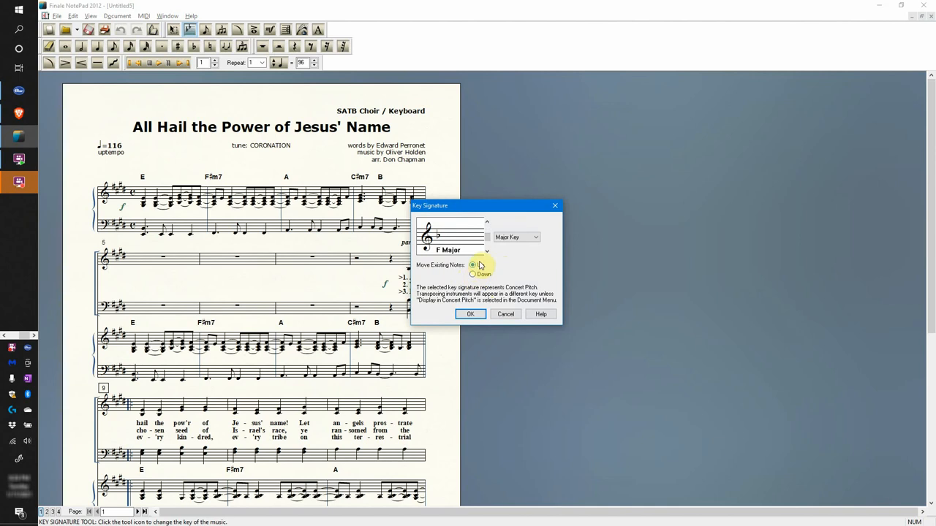
pyautogui.click(470, 315)
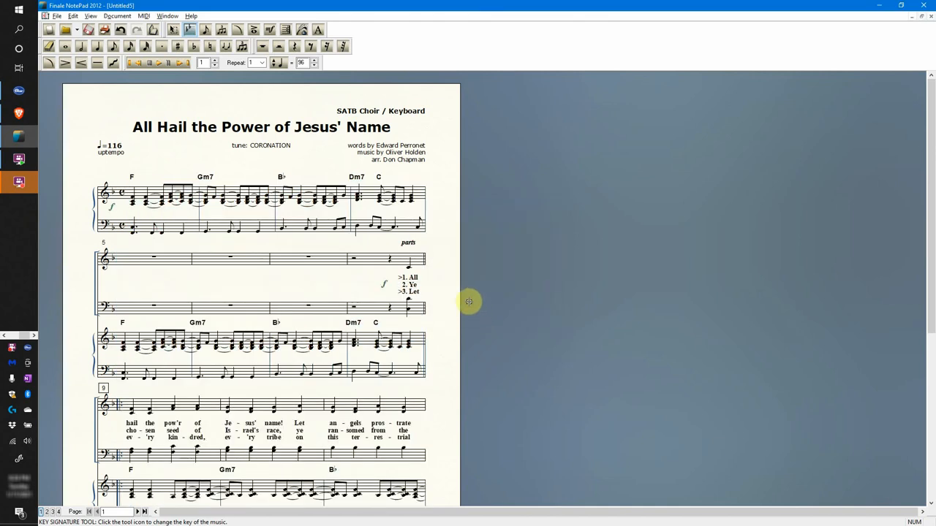
pyautogui.click(136, 512)
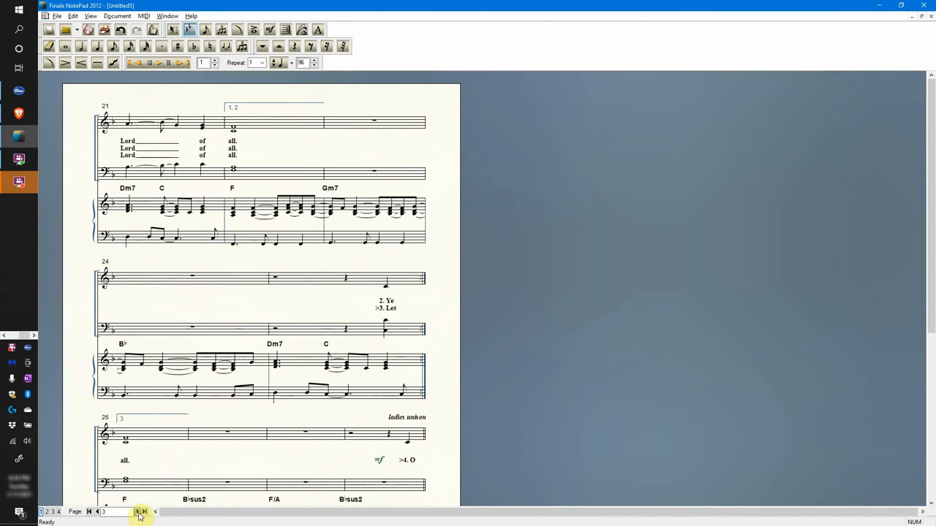